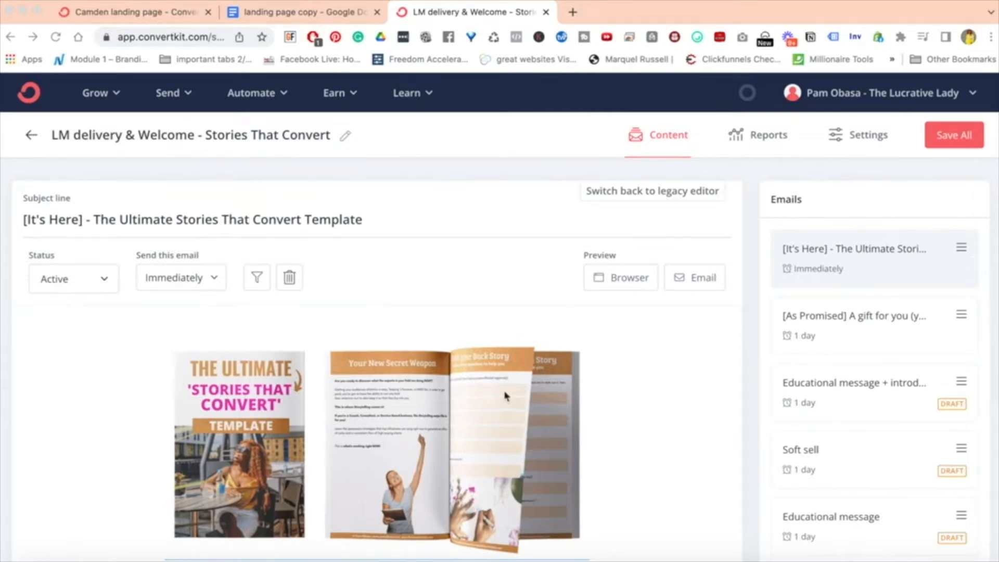
Examine the subject line of the first email in the Stories That Convert delivery sequence, focusing on the lead magnet's title.
left_click(265, 220)
double_click(266, 221)
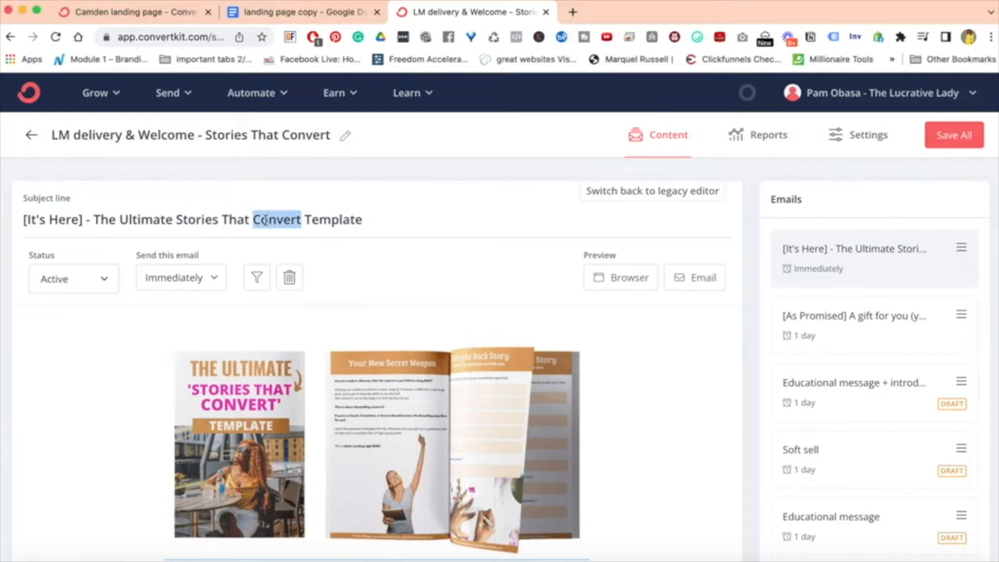
triple_click(264, 220)
left_click(141, 220)
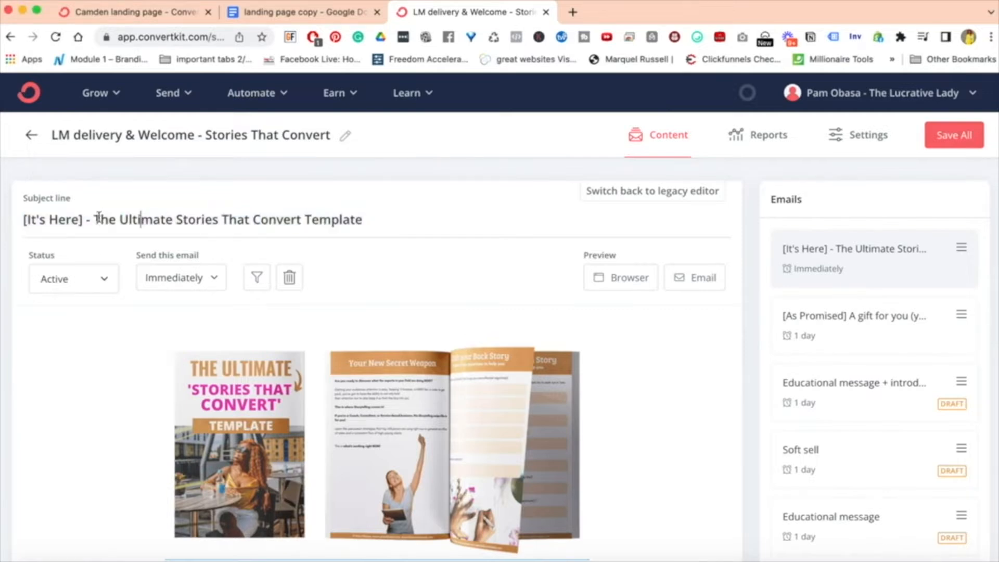
left_click_drag(98, 219, 304, 220)
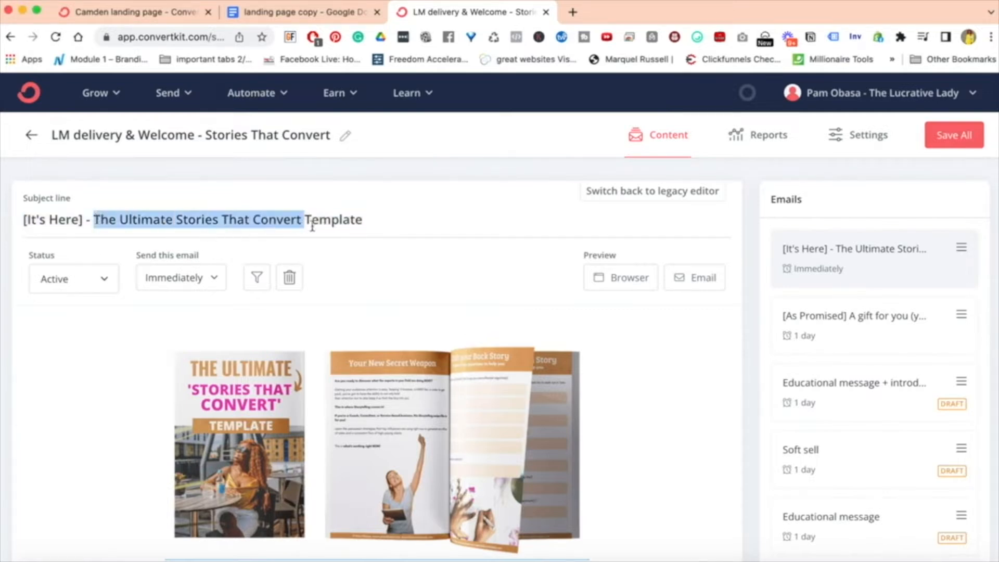
left_click(333, 224)
Read the email's opening, from the lead magnet image and personalised greeting through to the sender's self-introduction paragraph.
scroll(613, 397, "down", 3)
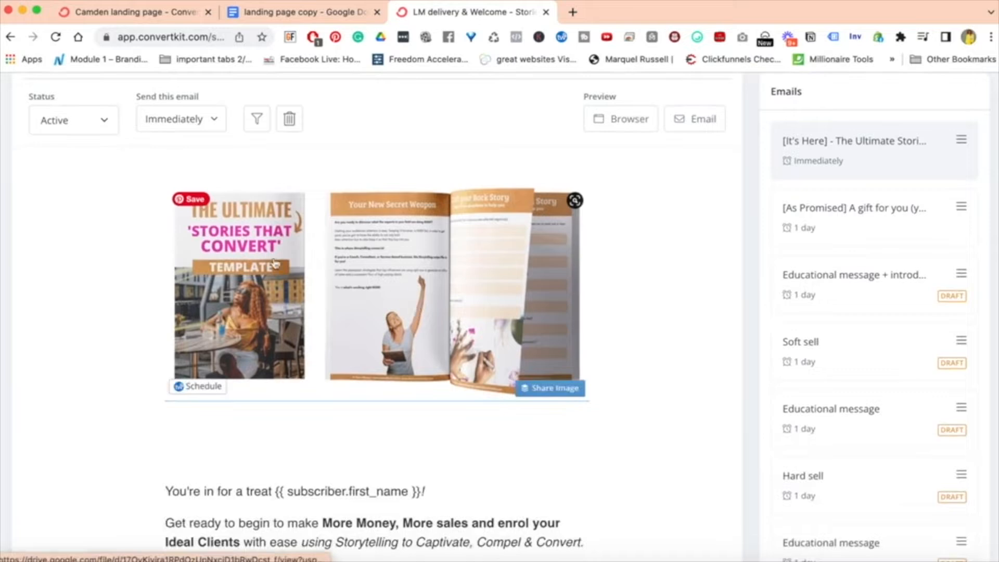
scroll(619, 373, "down", 8)
scroll(619, 372, "up", 3)
scroll(365, 466, "down", 5)
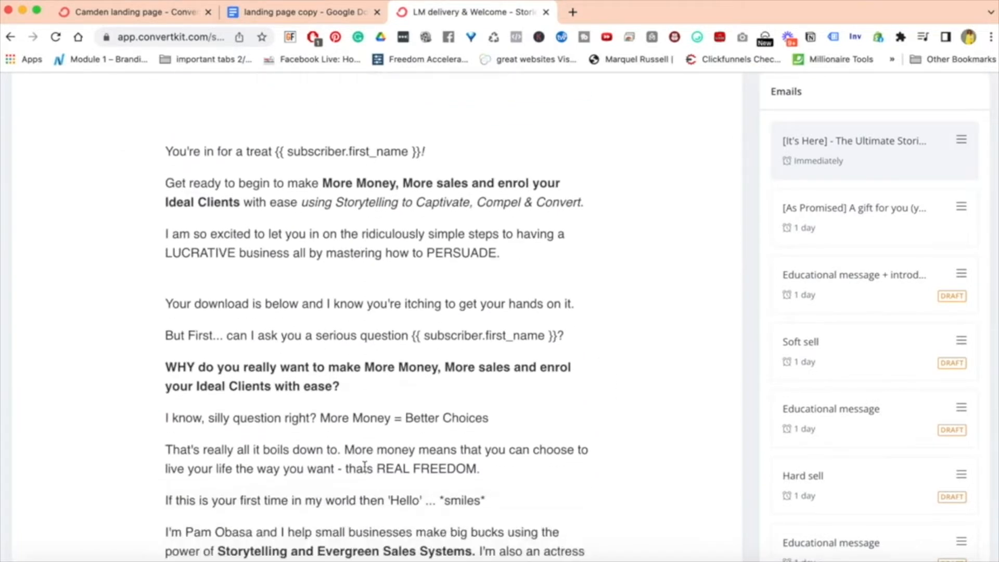
scroll(364, 467, "up", 3)
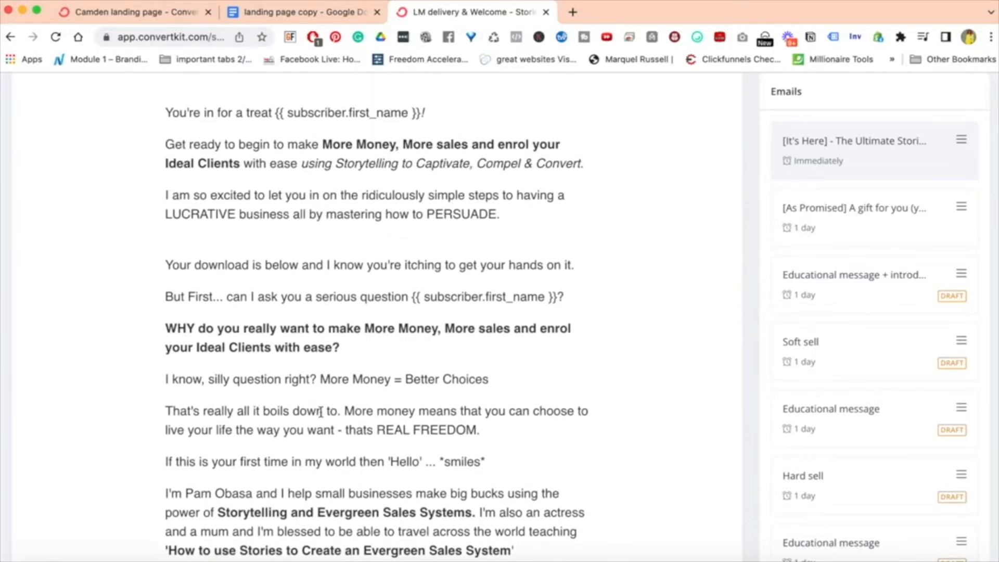
scroll(320, 412, "down", 3)
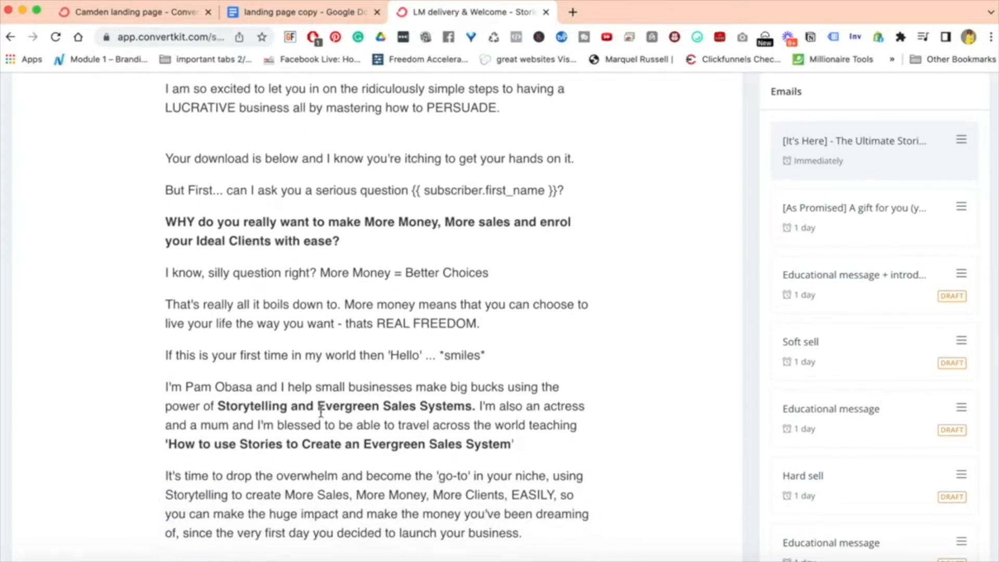
scroll(320, 412, "down", 1)
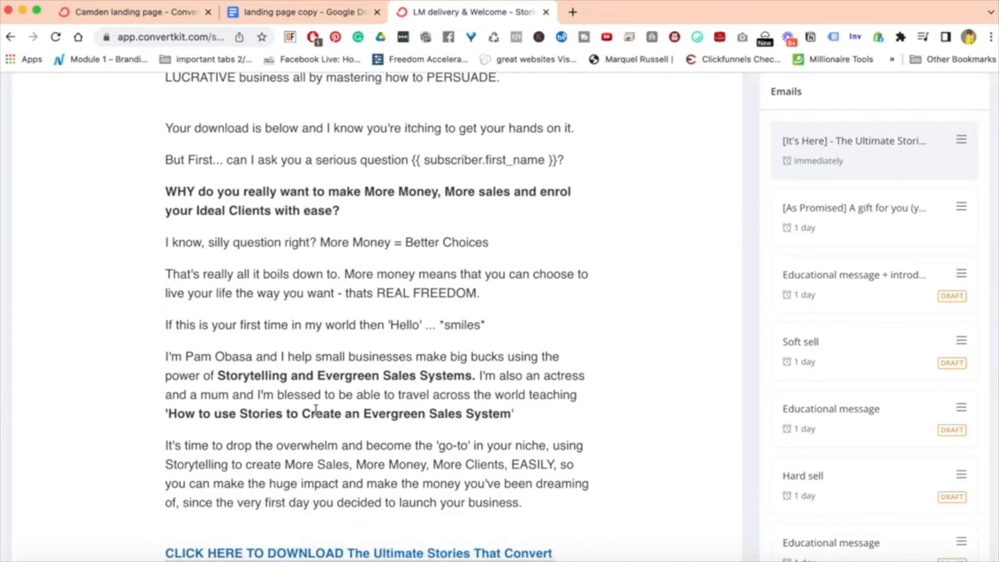
triple_click(248, 359)
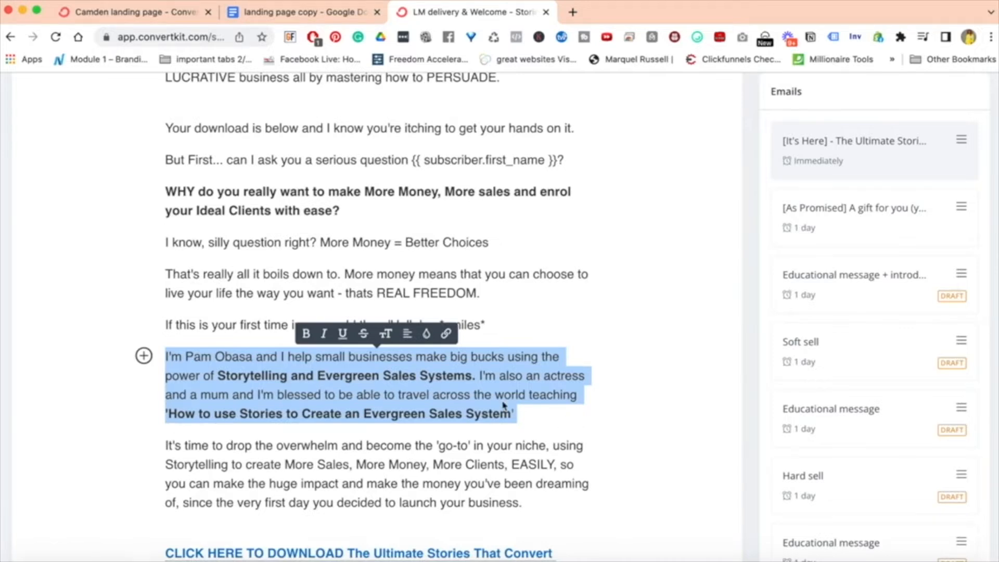
left_click(556, 413)
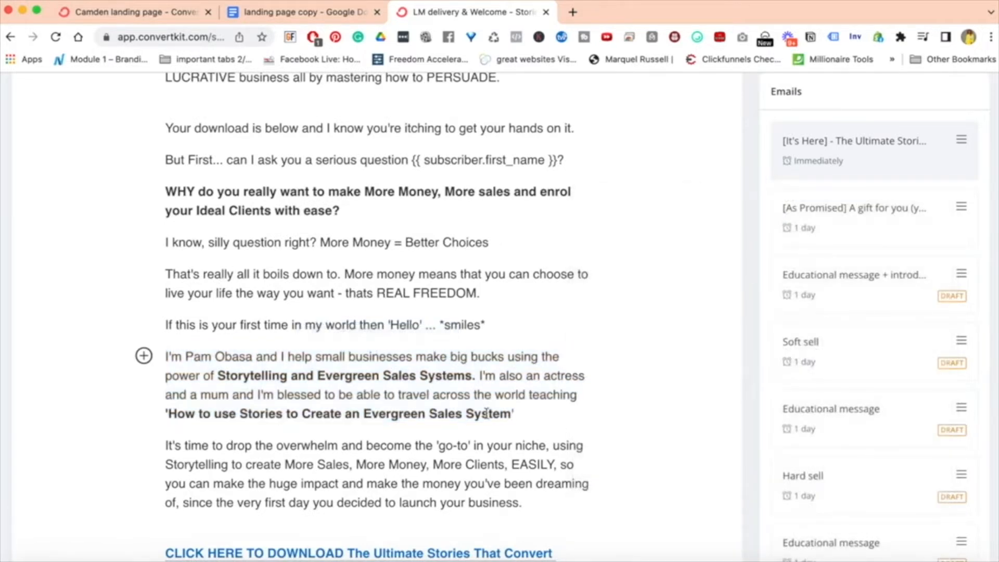
Review the email's template download link and the quick guide to getting ongoing support below it.
scroll(486, 413, "down", 3)
scroll(486, 414, "down", 1)
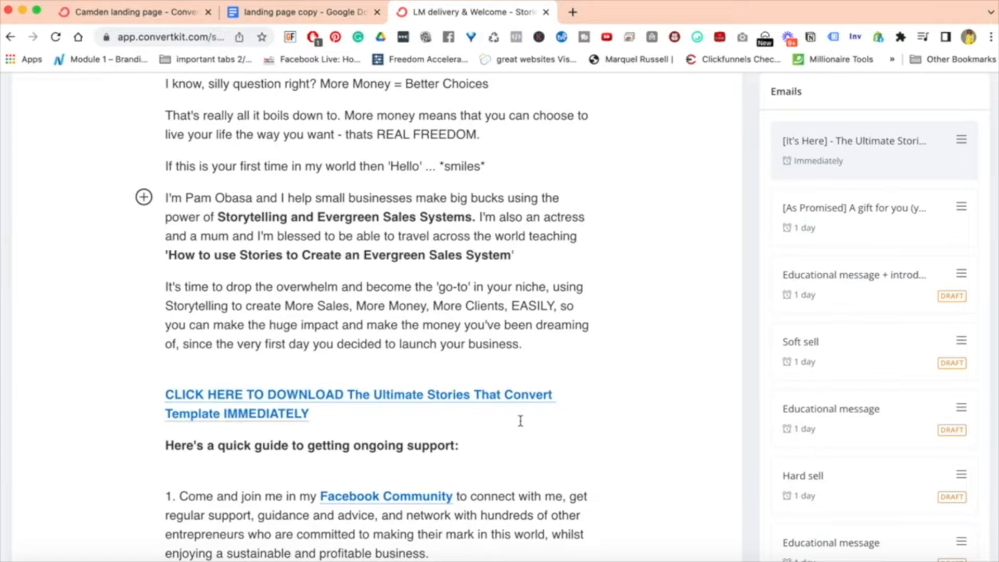
scroll(520, 420, "down", 3)
triple_click(364, 341)
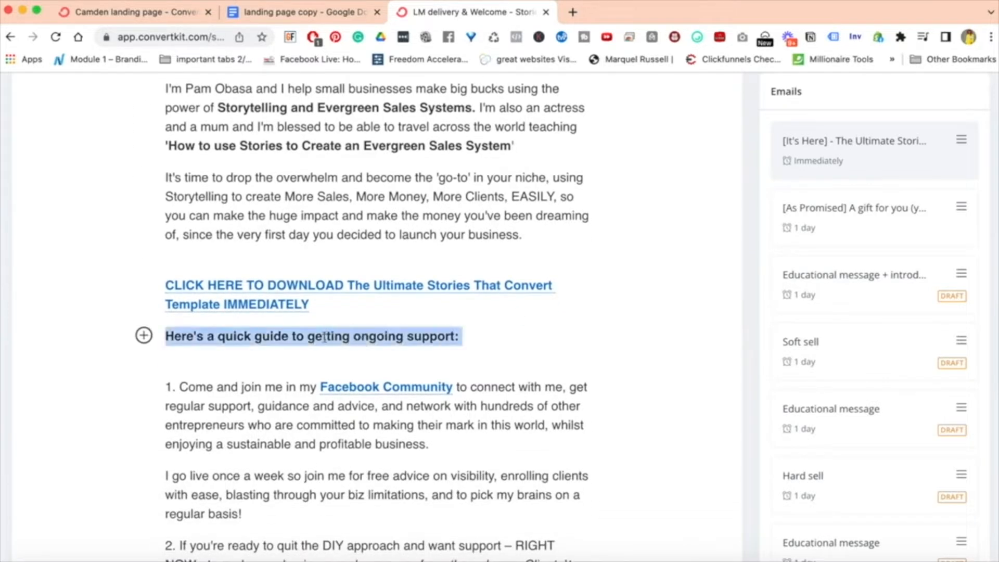
left_click(508, 347)
scroll(508, 347, "down", 3)
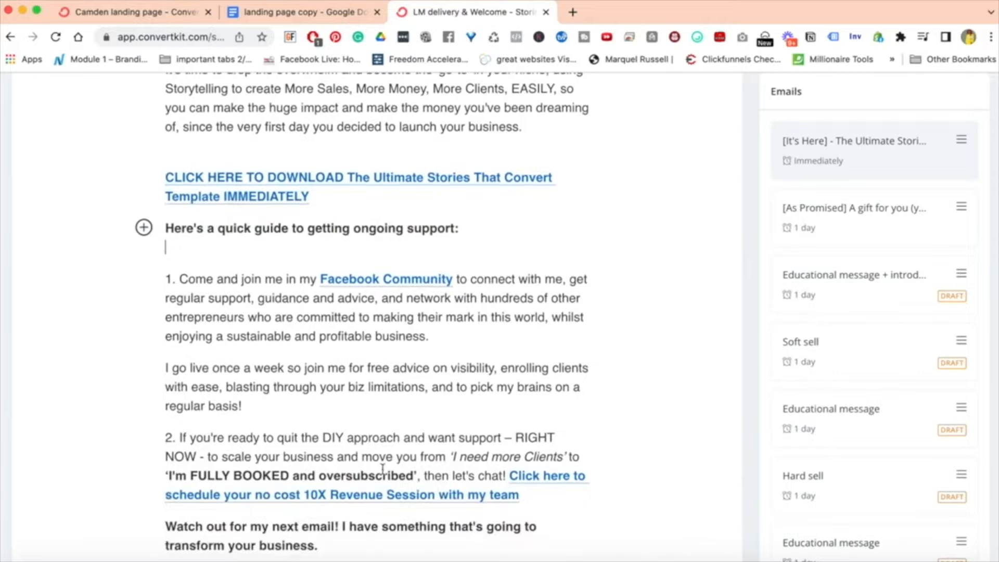
scroll(383, 468, "down", 2)
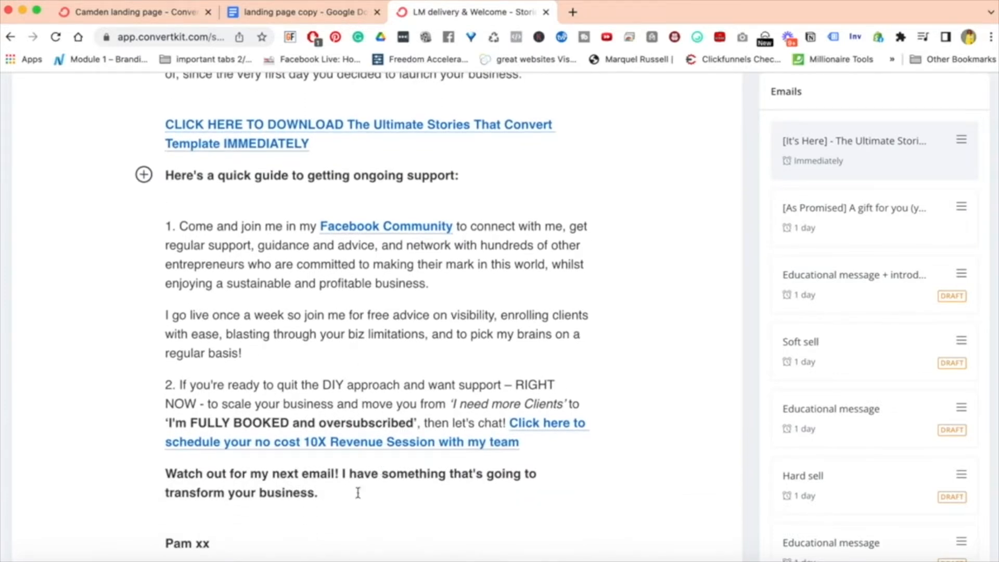
Review the email's sign-off and closing links for the complimentary call, YouTube and Facebook group, and return to the email's beginning.
scroll(357, 492, "down", 8)
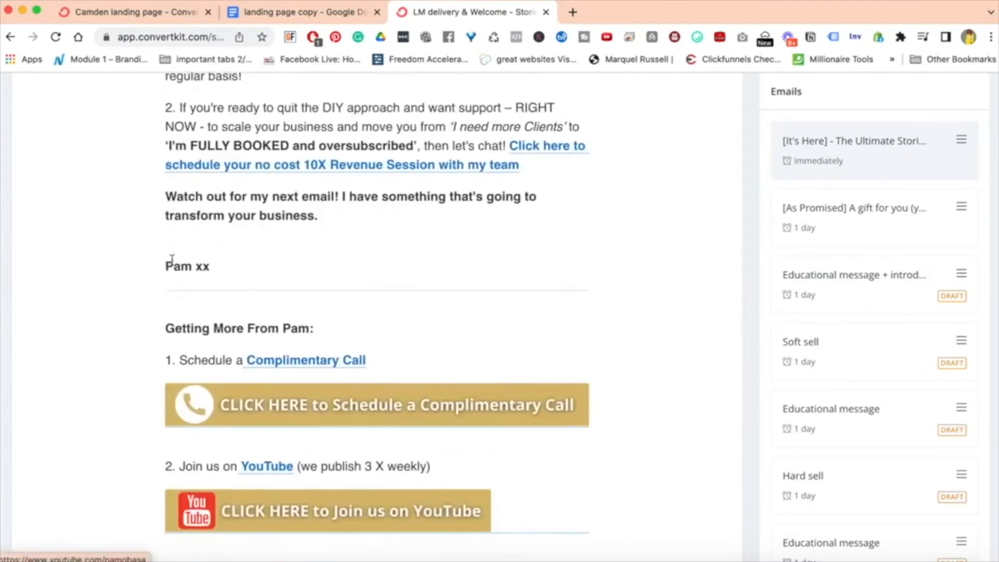
scroll(186, 392, "down", 1)
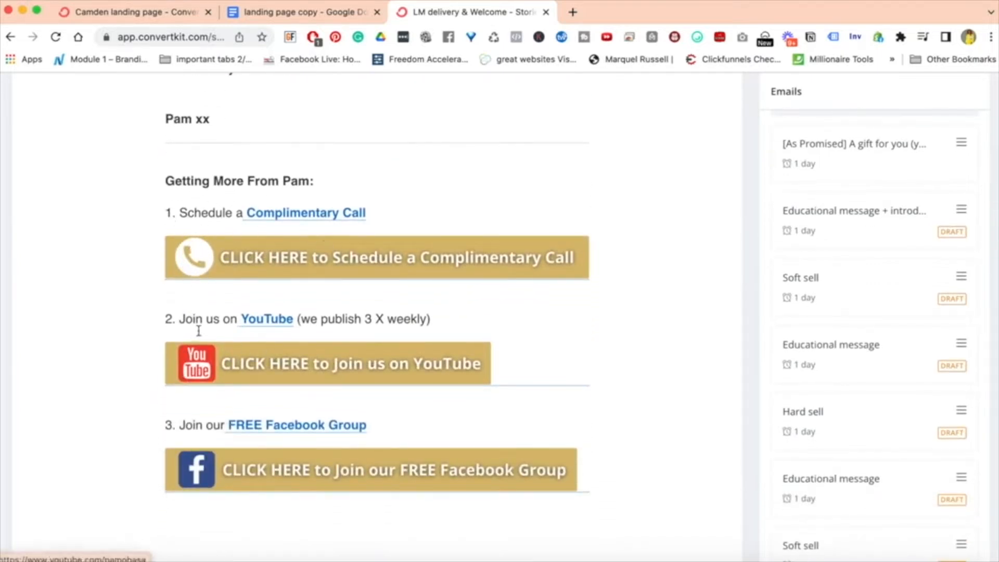
scroll(320, 359, "down", 2)
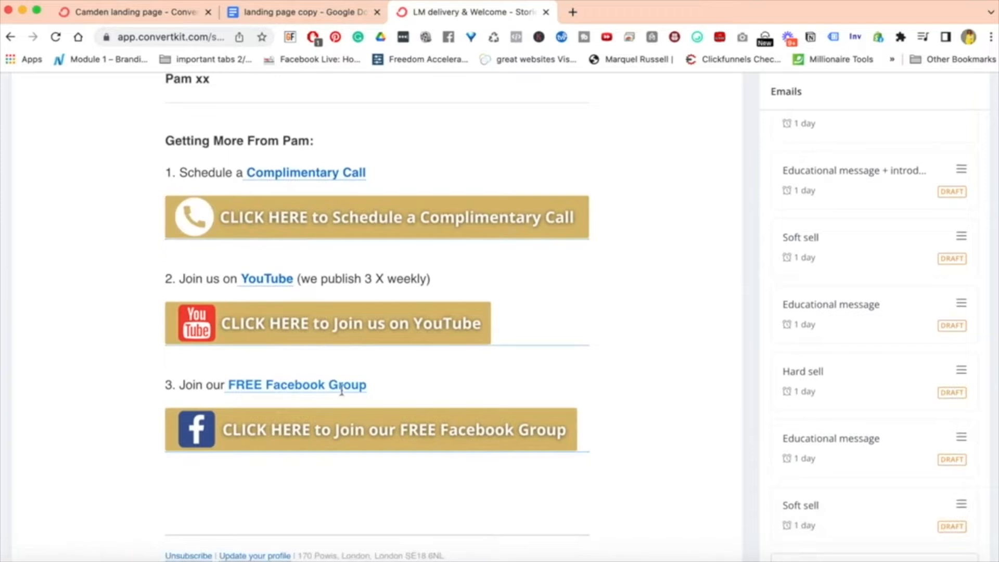
scroll(510, 343, "down", 3)
scroll(498, 326, "up", 5)
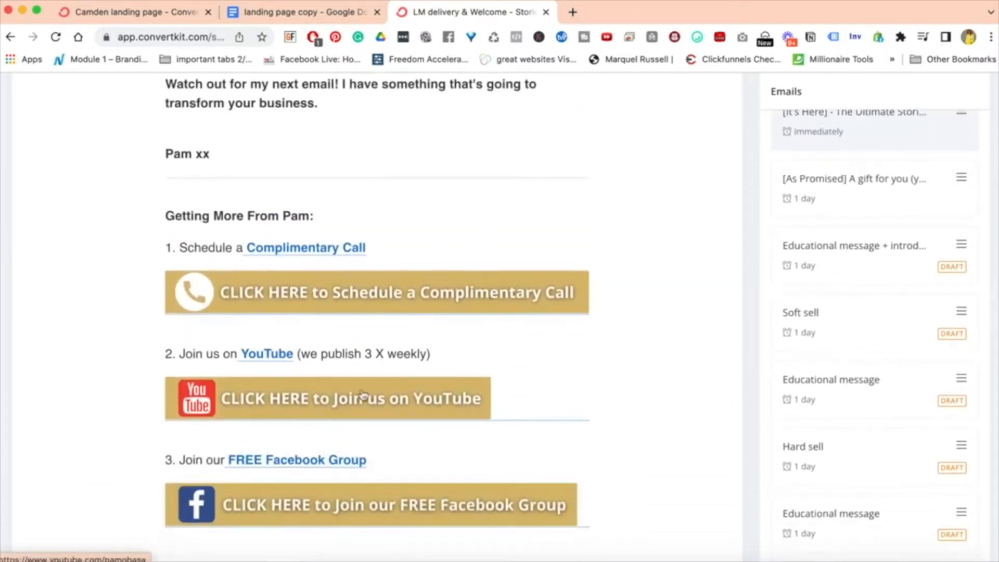
scroll(584, 295, "up", 1)
scroll(584, 295, "up", 10)
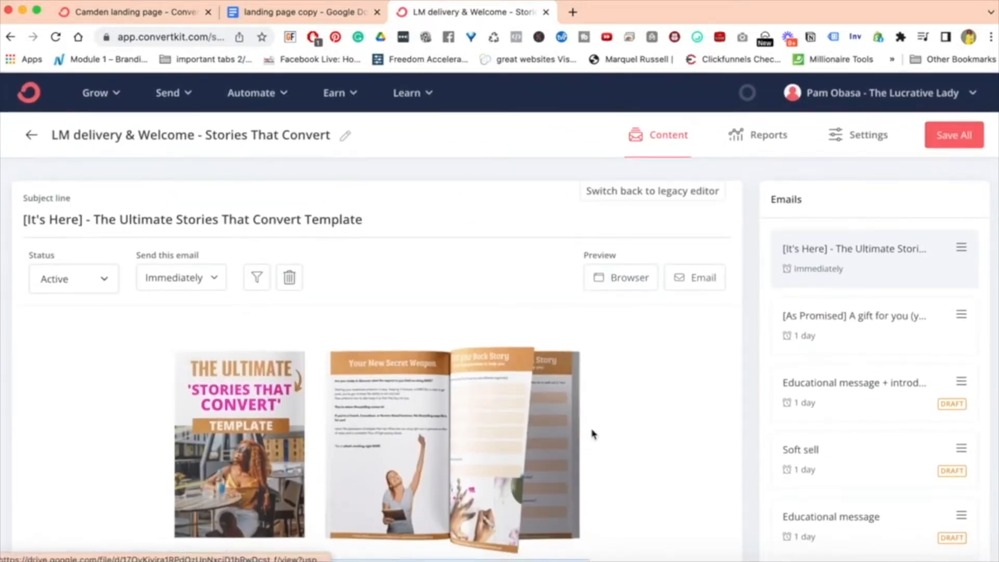
scroll(591, 430, "down", 8)
scroll(592, 434, "up", 10)
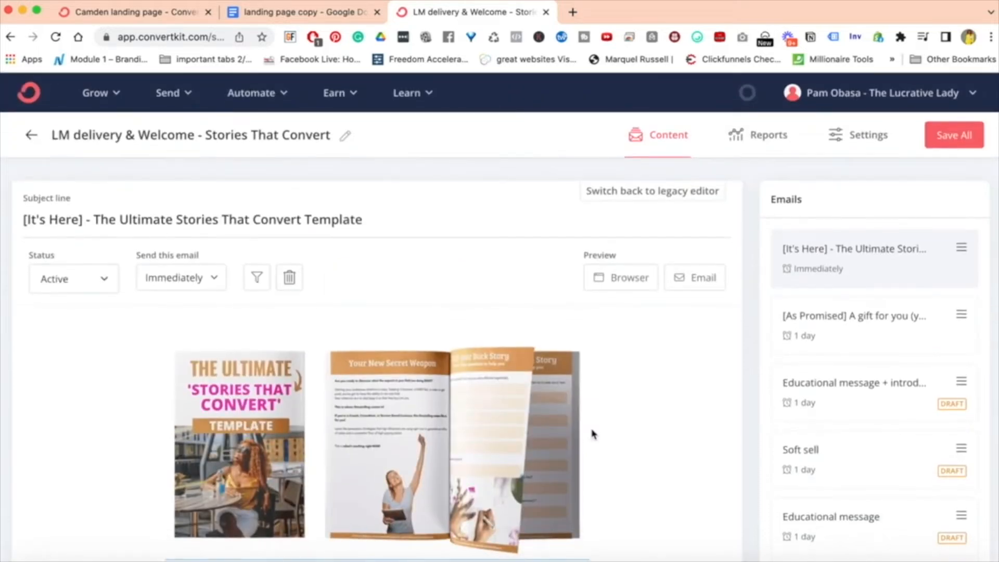
Open the Sequences page and look through the existing email sequences.
left_click(188, 98)
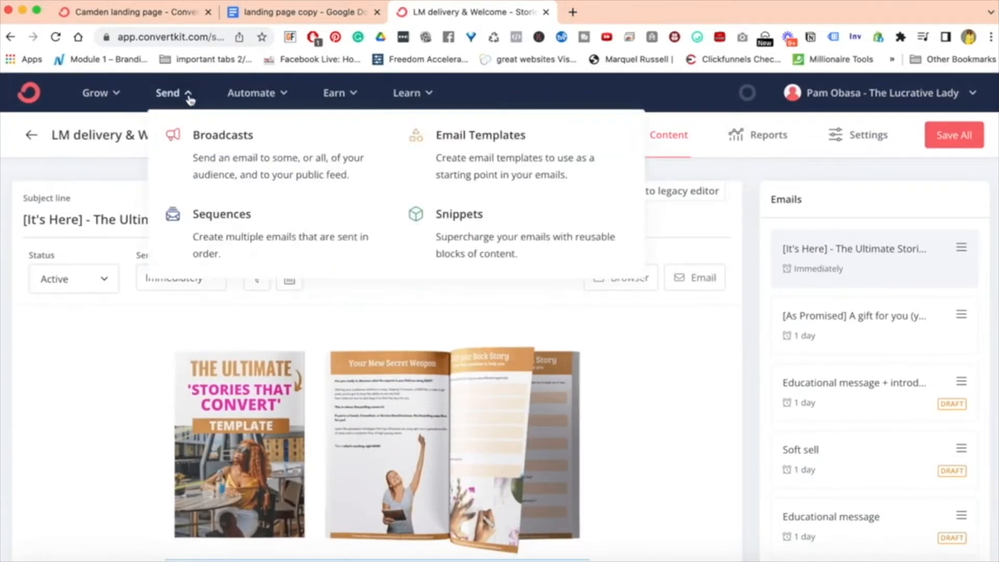
left_click(232, 229)
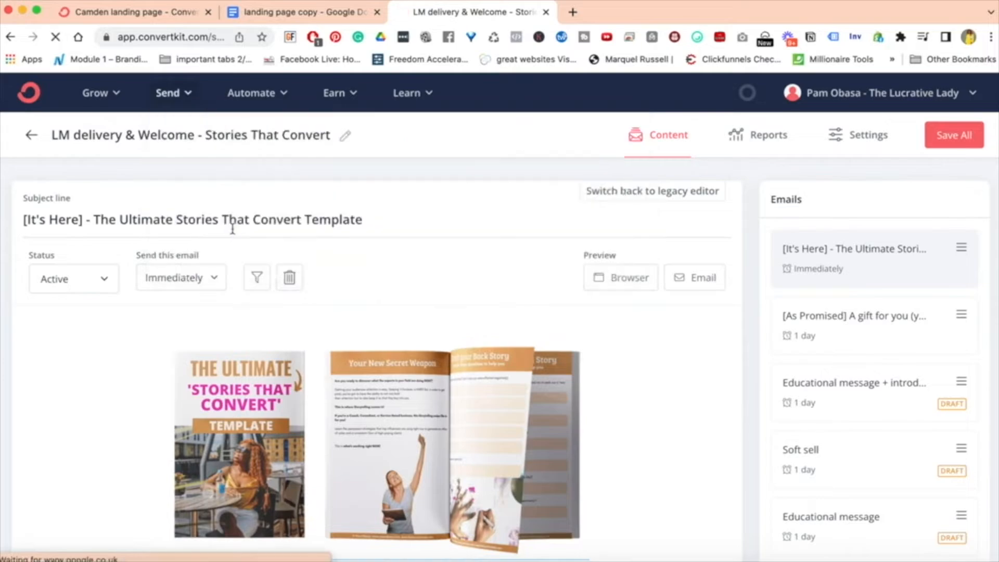
scroll(736, 411, "down", 20)
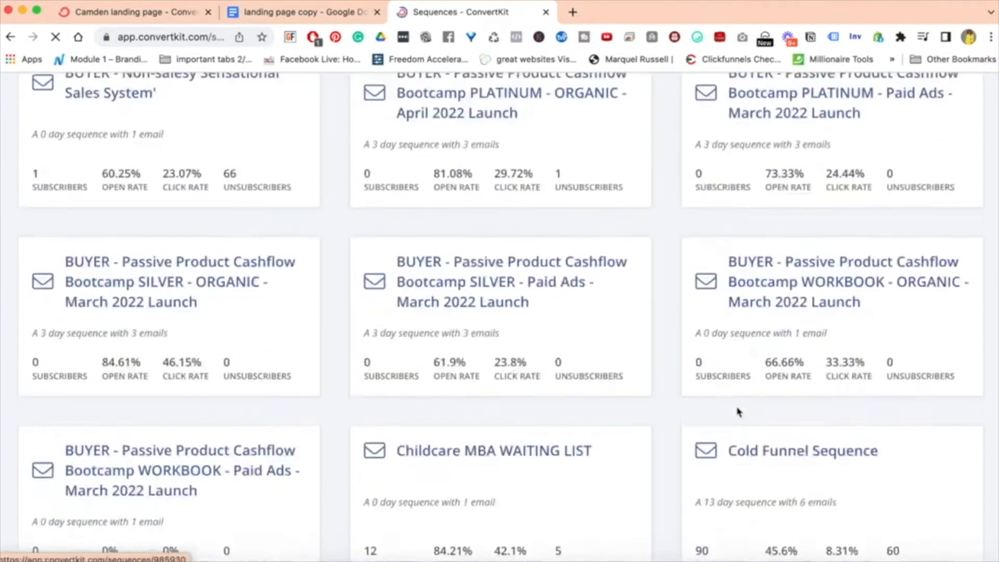
scroll(737, 411, "down", 10)
scroll(737, 411, "up", 20)
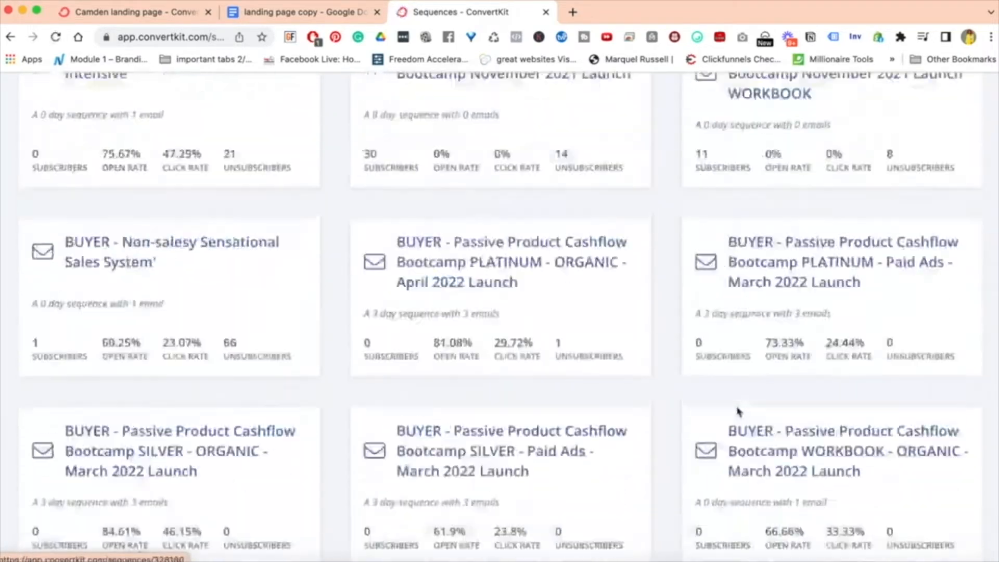
scroll(737, 411, "down", 5)
scroll(738, 411, "up", 5)
scroll(737, 411, "down", 20)
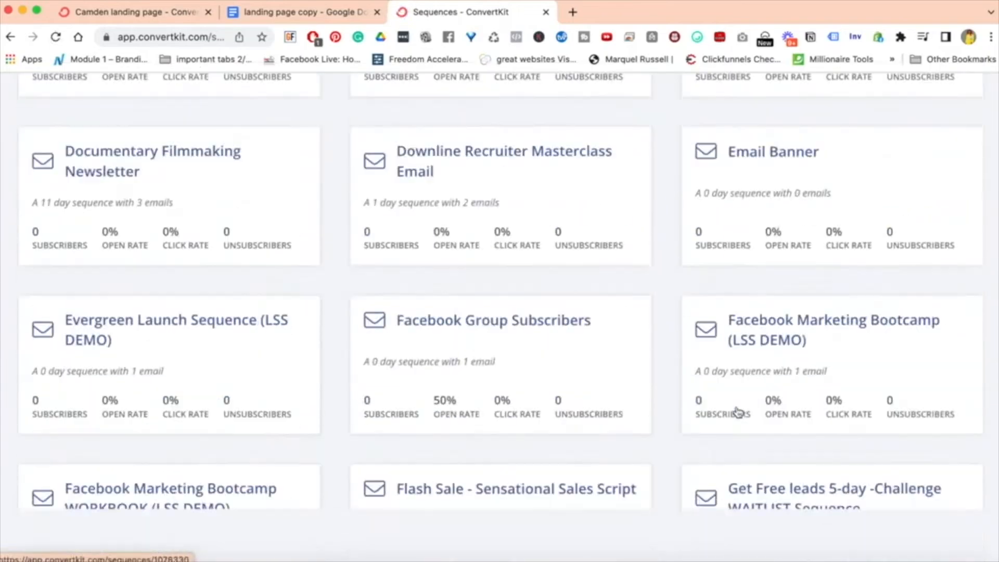
scroll(737, 411, "up", 20)
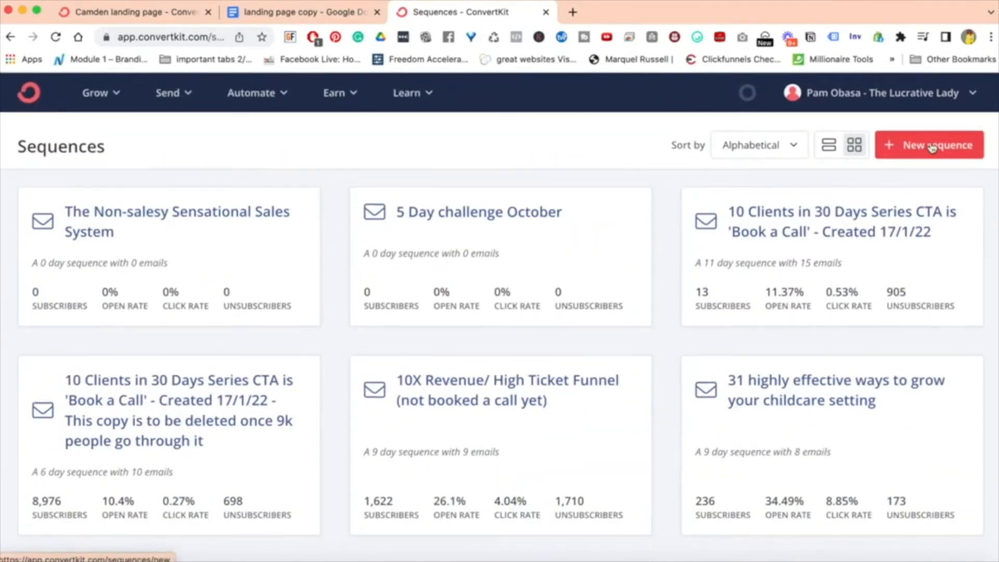
Create a new email sequence named "Lead Magnet Delivery Demo".
left_click(905, 145)
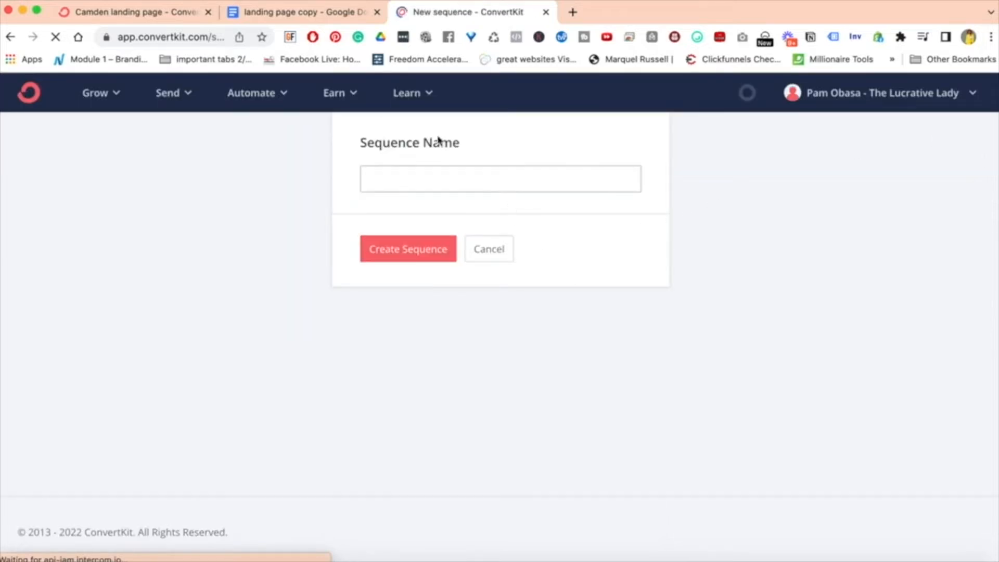
left_click(391, 188)
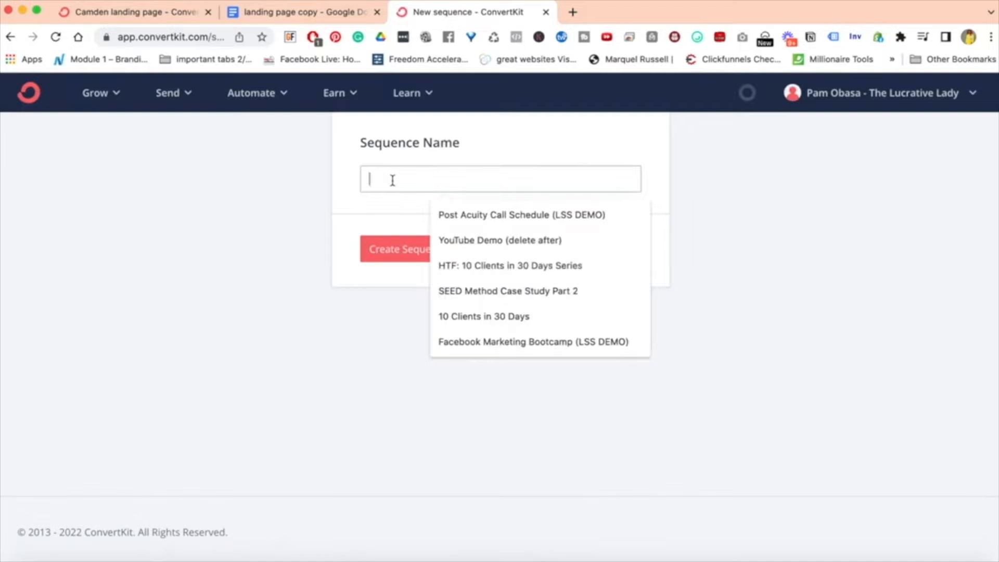
type("Lead Mag")
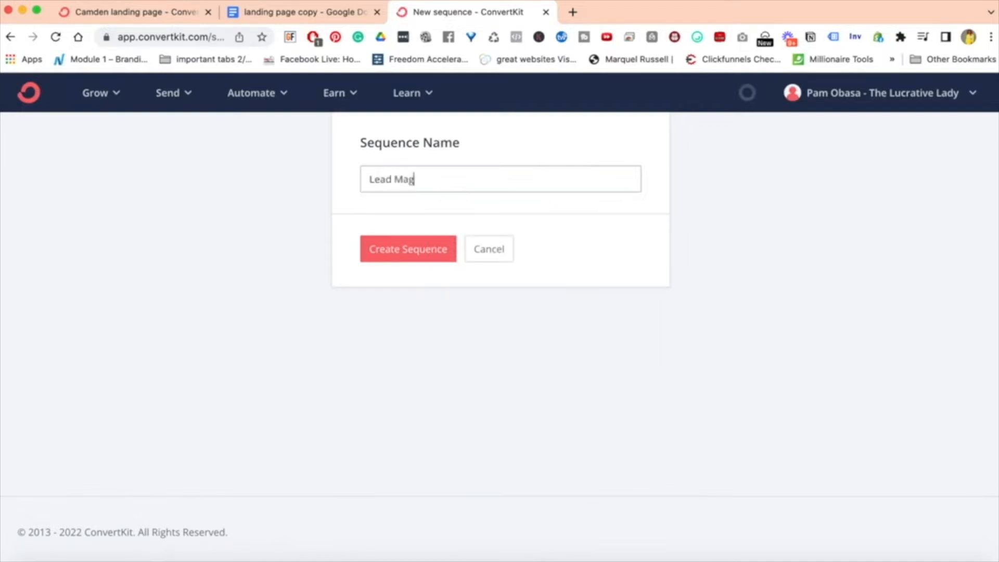
type("net deLIVERY")
double_click(443, 179)
type("Delivery D")
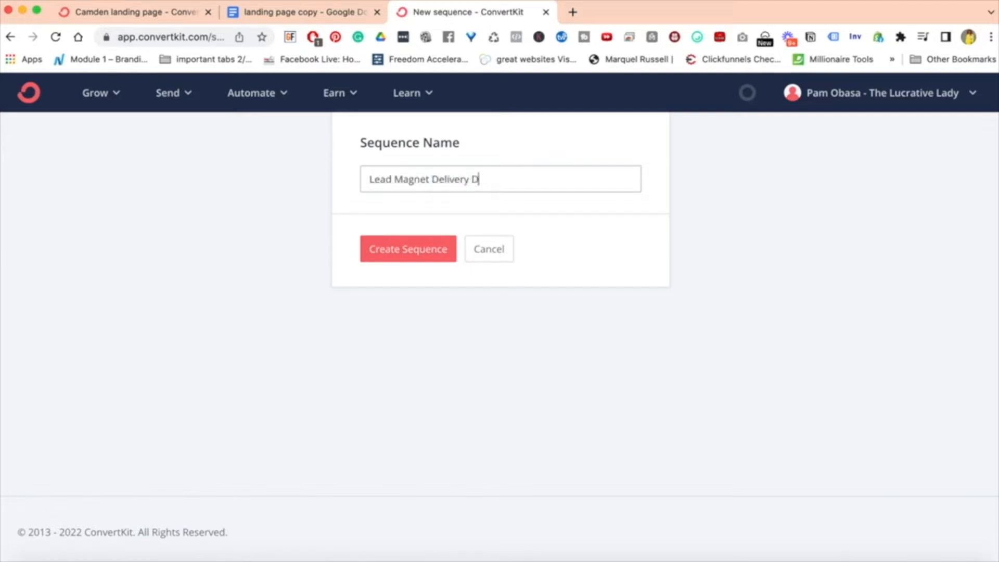
type("emo")
double_click(487, 178)
left_click(429, 179)
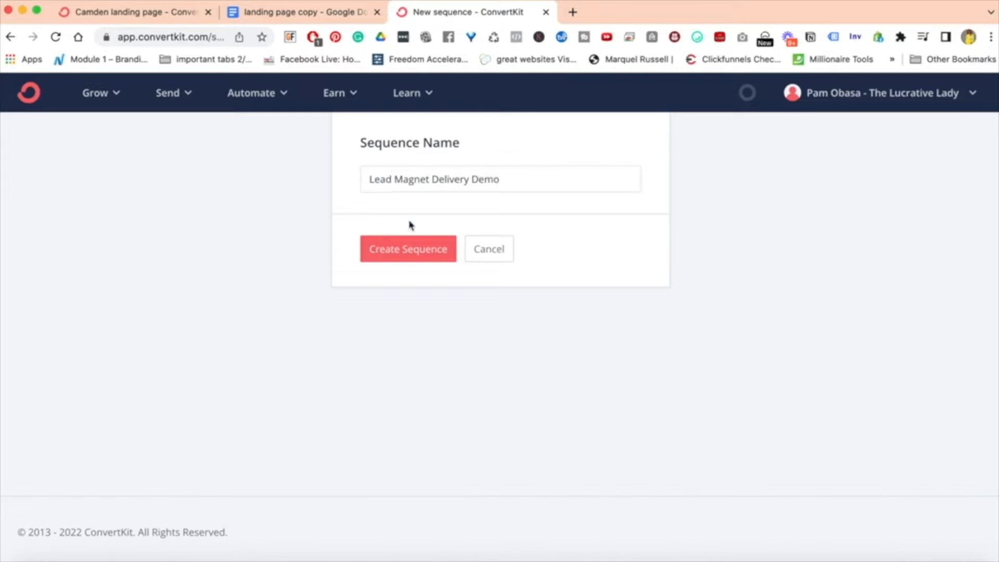
left_click(388, 251)
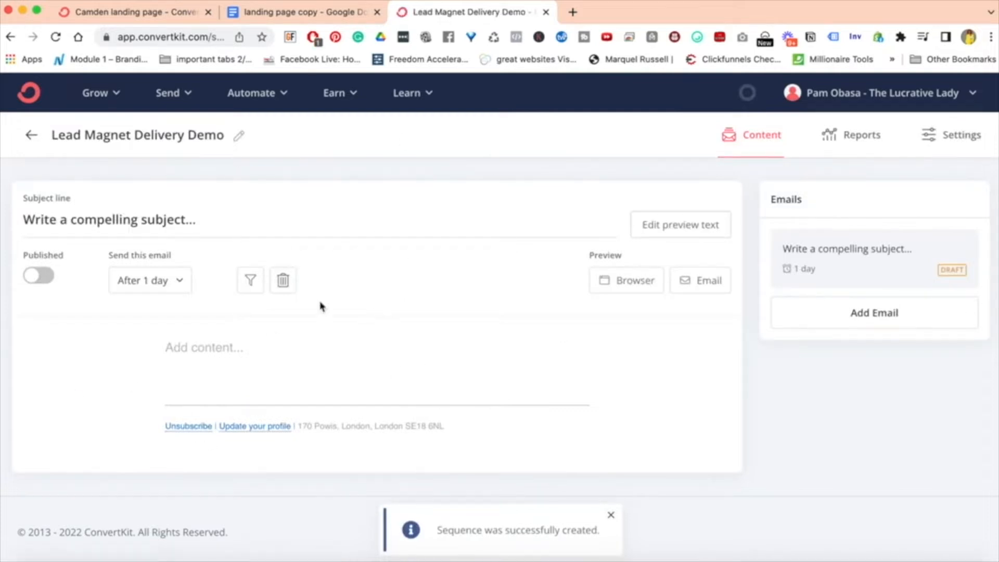
Replace the email's placeholder subject with the saved subject "[It's Here] Pre-Masterclass Welcome Party Invitation".
triple_click(76, 220)
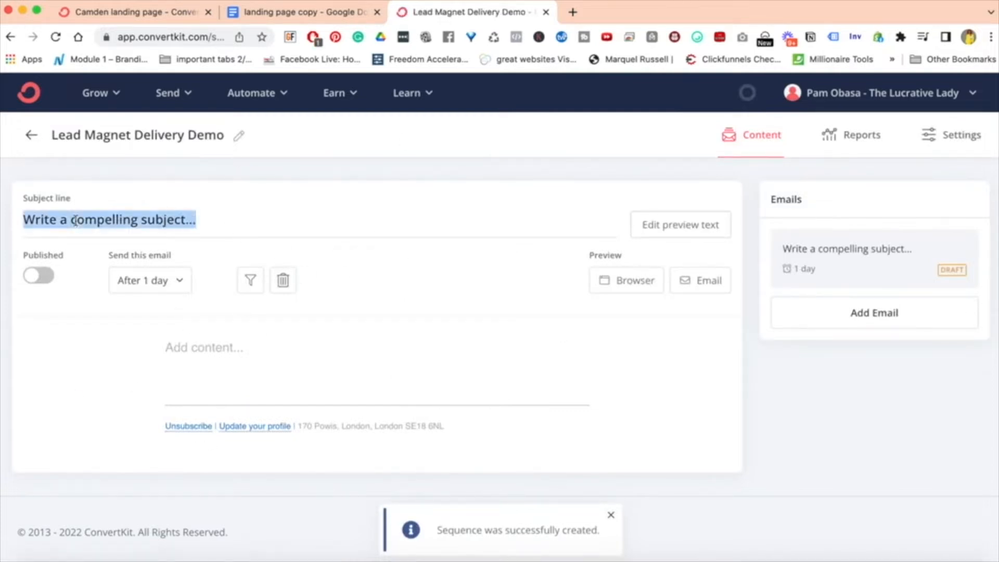
type("{")
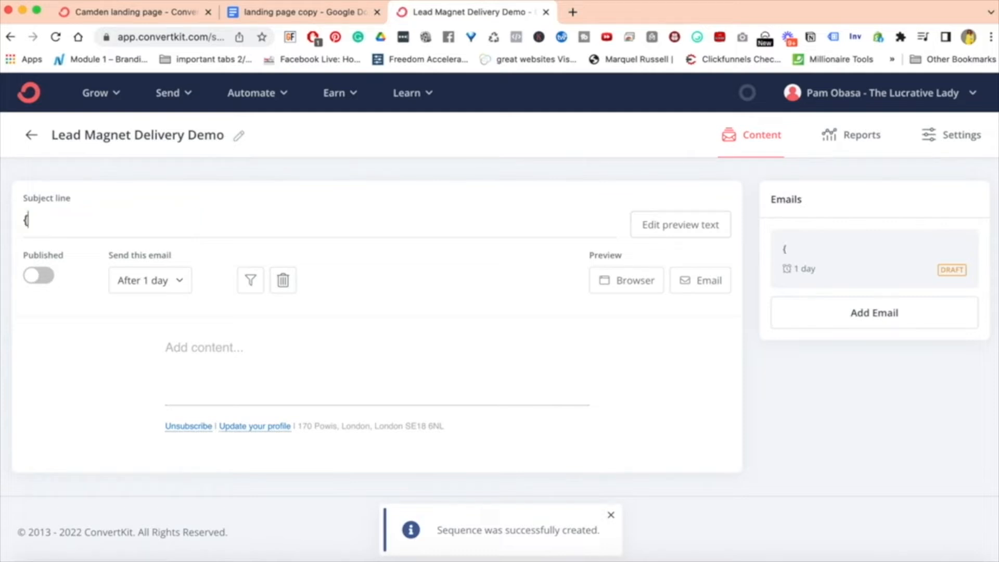
type("It")
key("BackSpace")
key("BackSpace")
key("BackSpace")
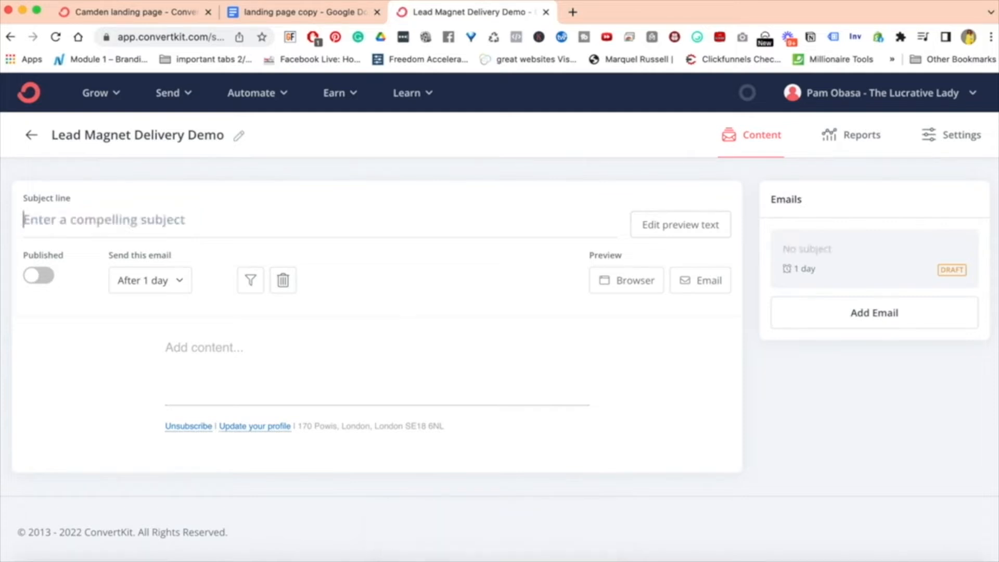
type("[I")
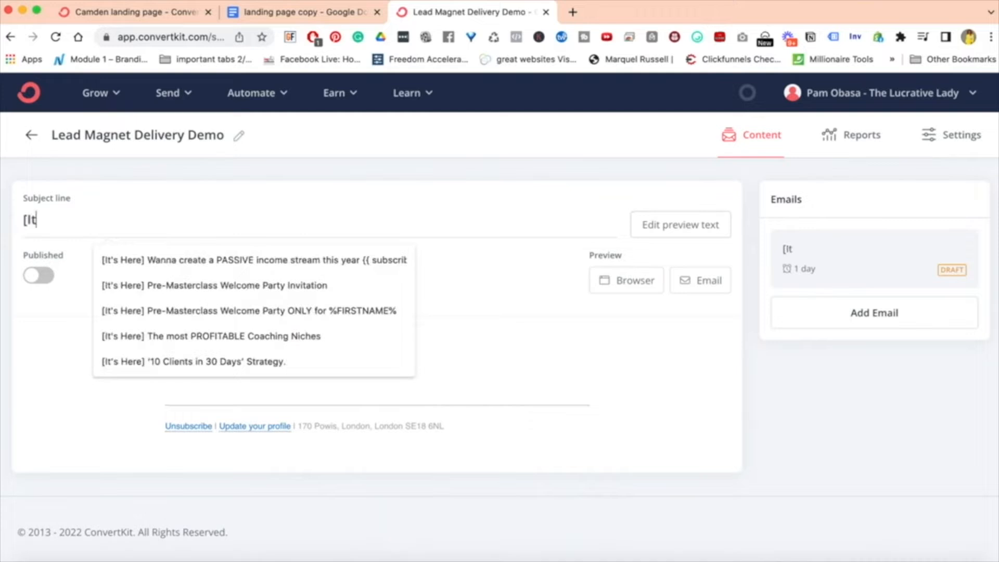
type("t")
left_click(165, 285)
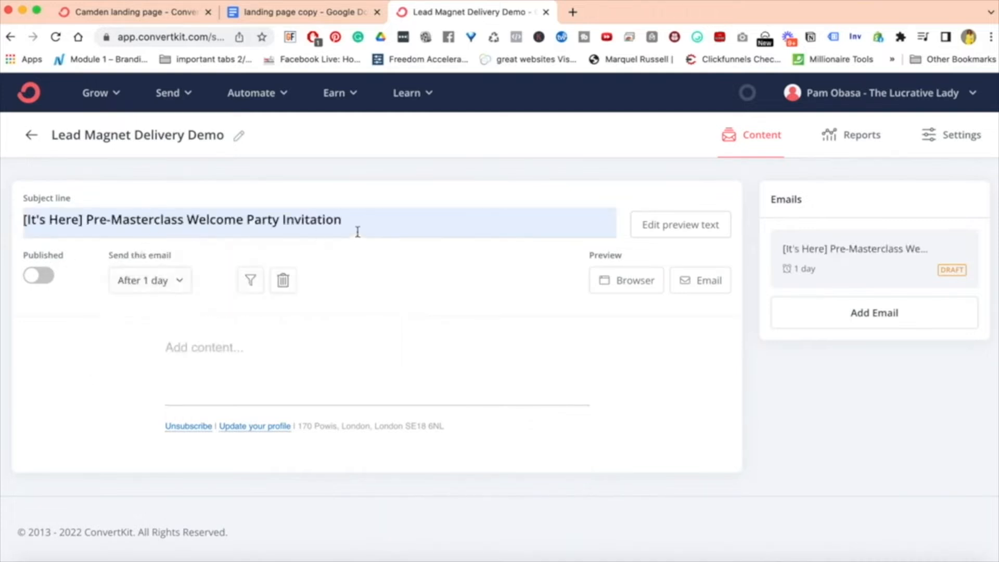
Remove the wording after "[It's Here]" from the subject line, keeping only that prefix.
left_click_drag(355, 227, 85, 222)
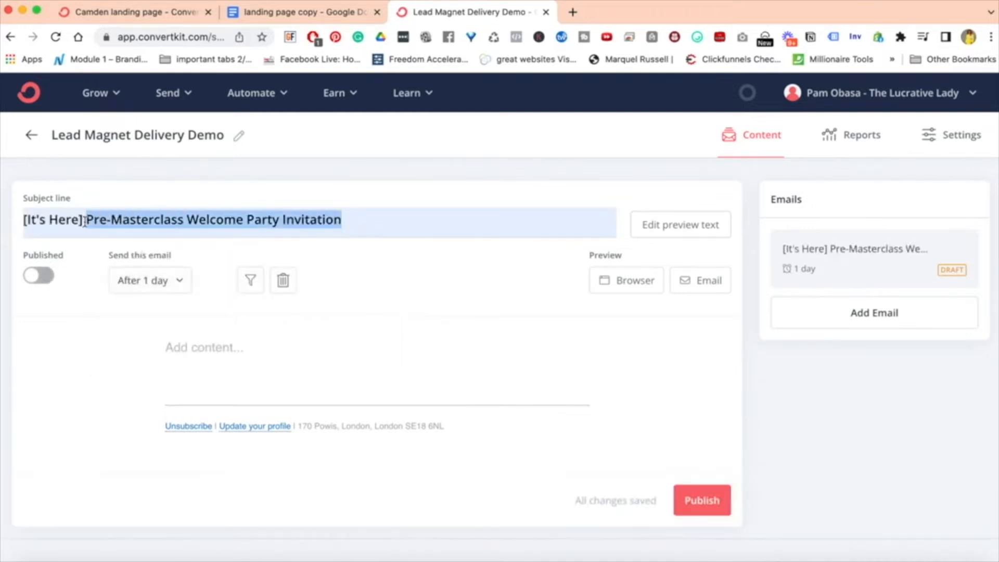
type("St")
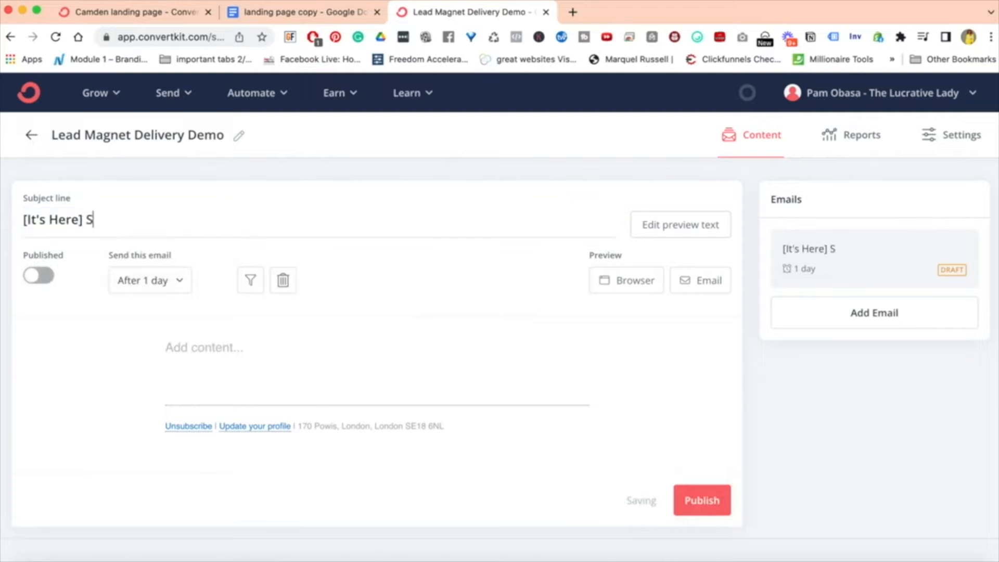
key("BackSpace")
key("BackSpace")
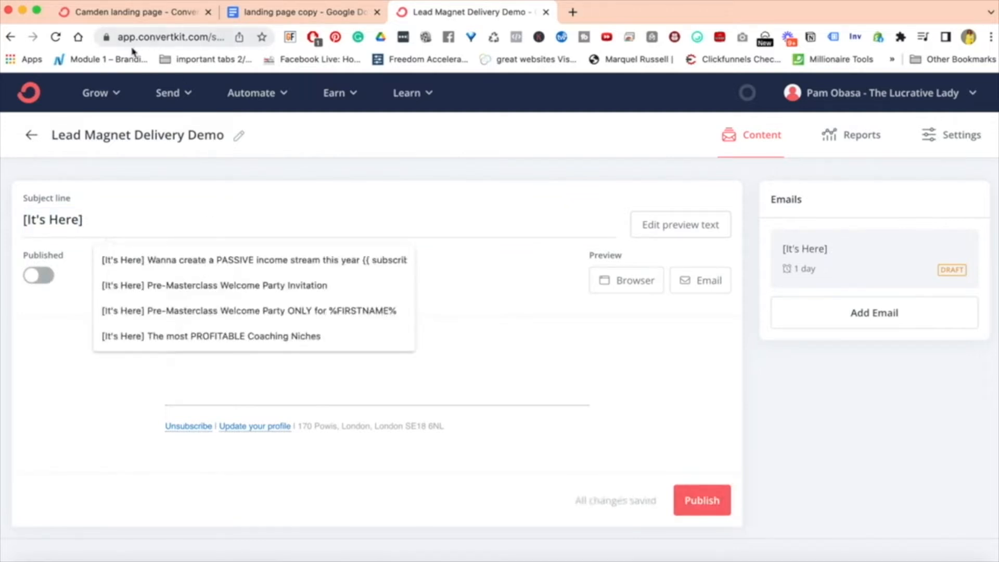
Copy the landing page headline "How to get 1,000 Instagram Followers in 30 Days" into the email's subject line after "[It's Here]".
left_click(133, 13)
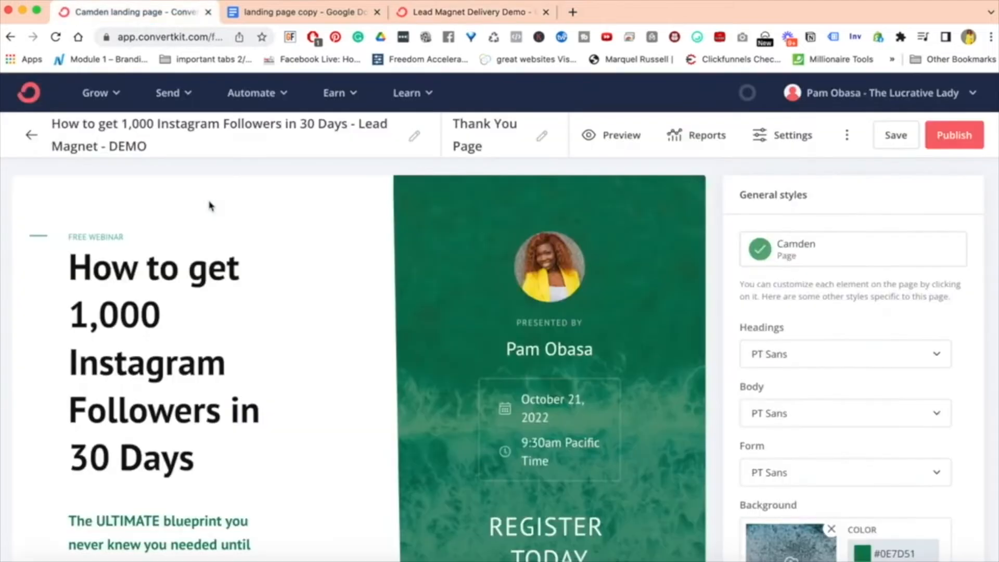
left_click(78, 273)
left_click_drag(69, 268, 181, 447)
key("ctrl+c")
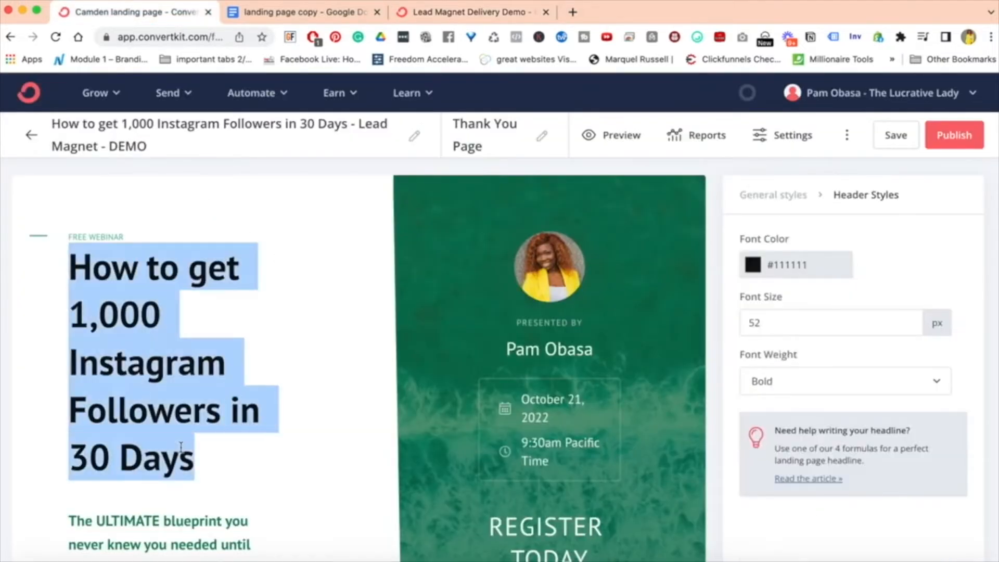
left_click(507, 12)
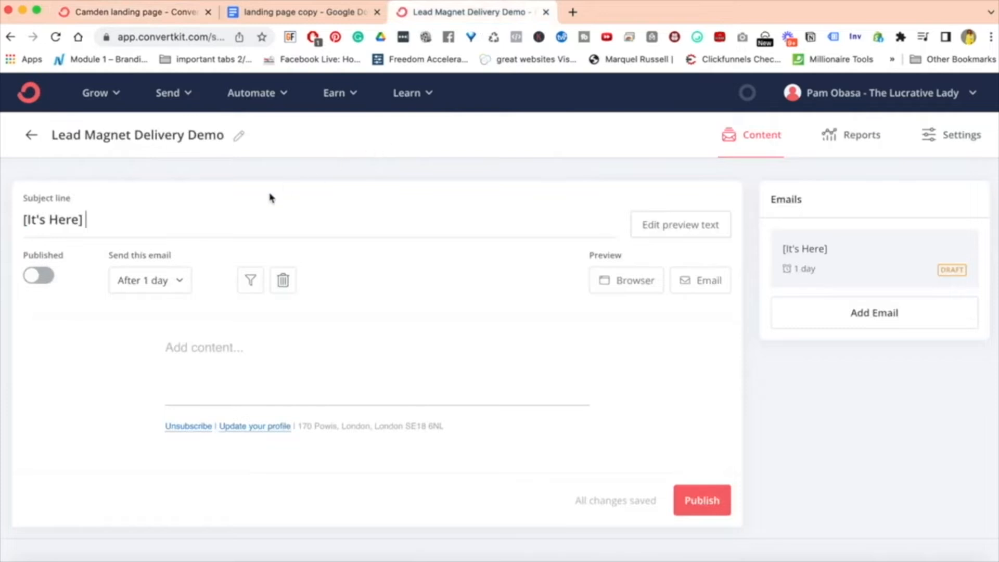
left_click(262, 214)
key("ctrl+v")
Enter "Add my content" as the body text of the email.
left_click(213, 349)
type("Add my ")
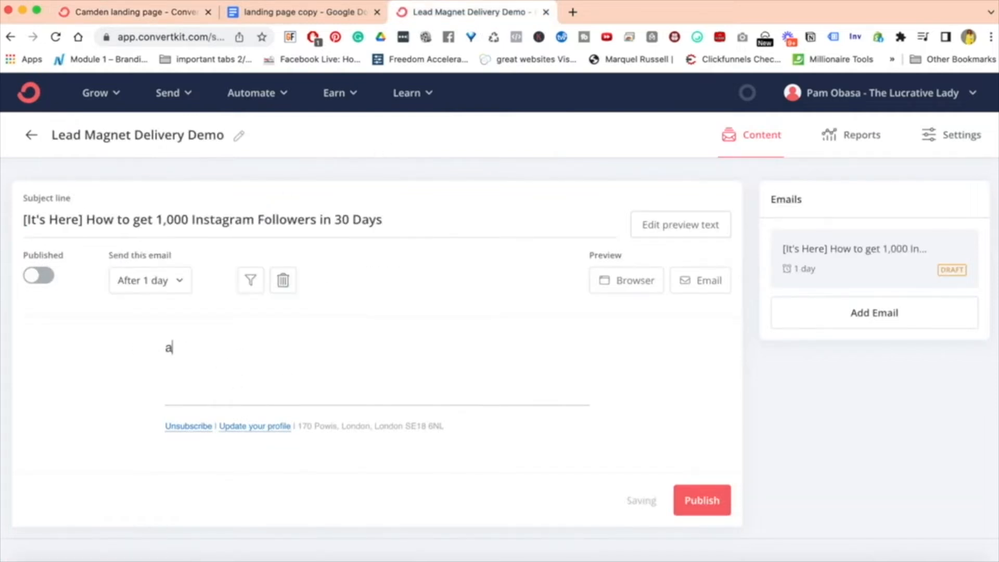
type("con")
key("BackSpace")
key("BackSpace")
key("BackSpace")
type("my conten")
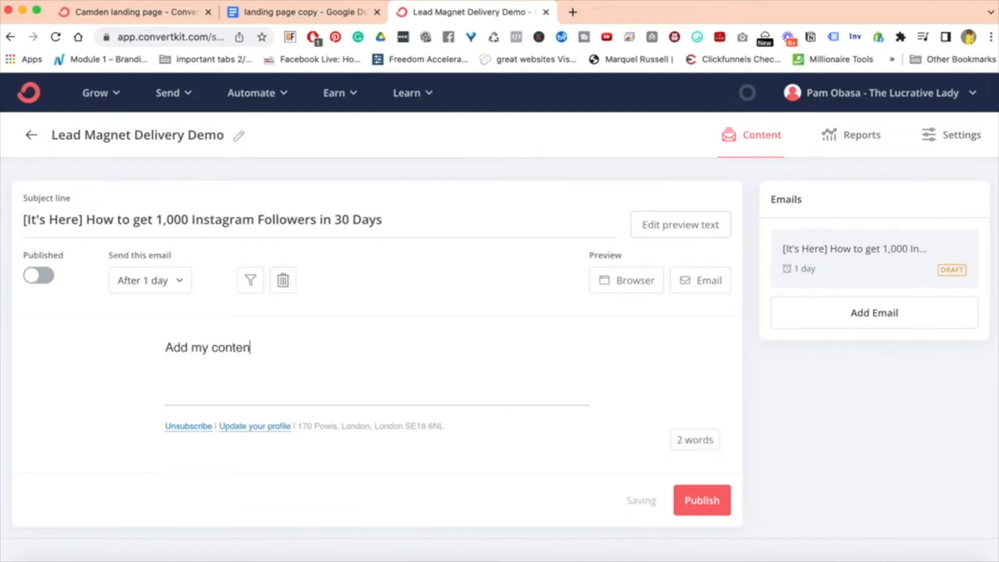
type("t")
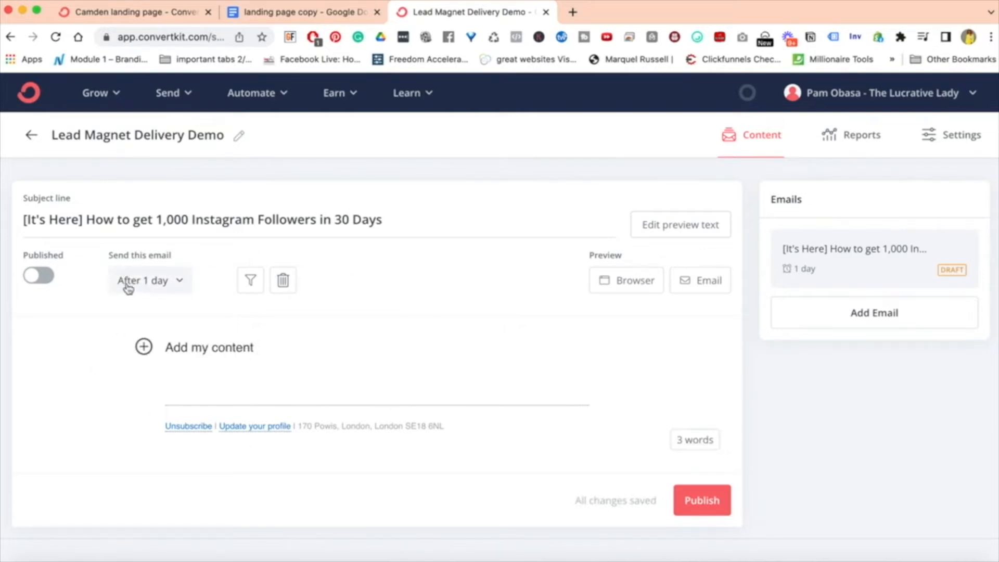
Set the email to send immediately, 0 days after the last email, and publish it.
left_click(177, 280)
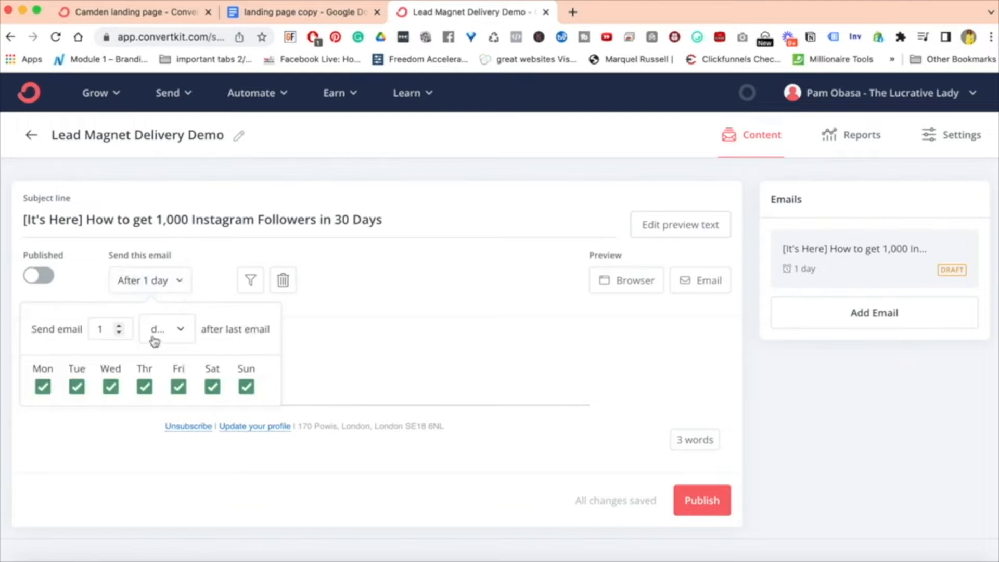
left_click(118, 333)
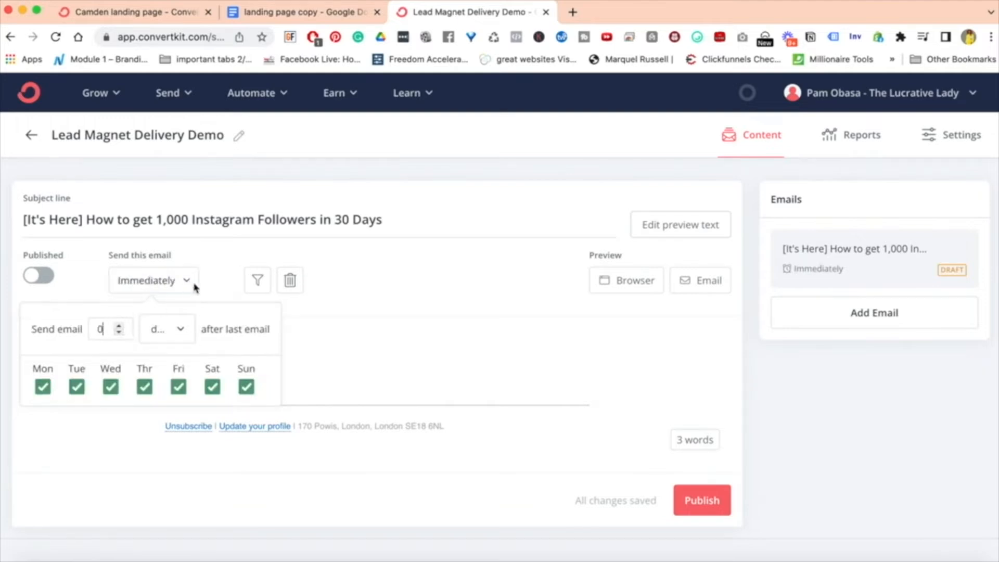
left_click(366, 396)
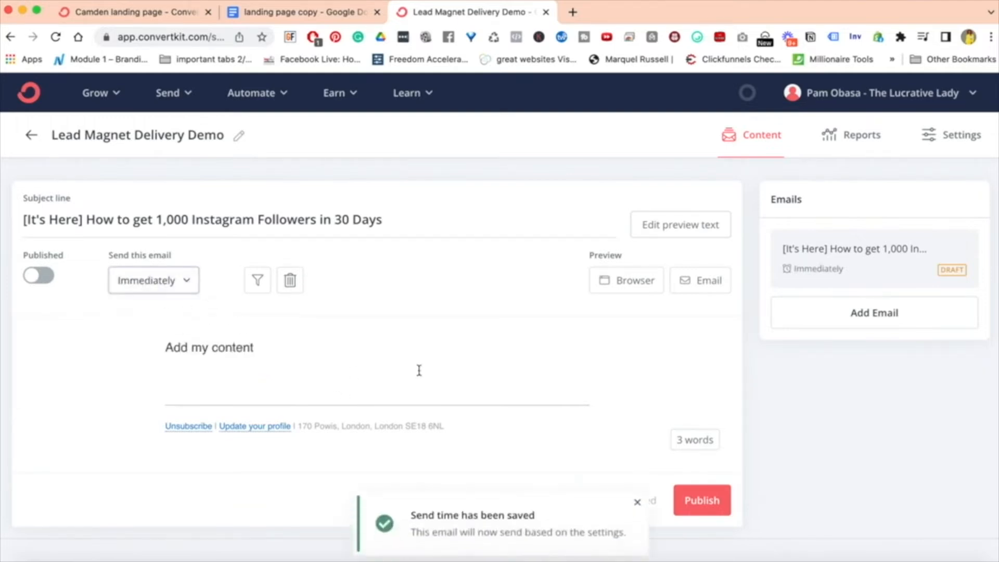
left_click(45, 278)
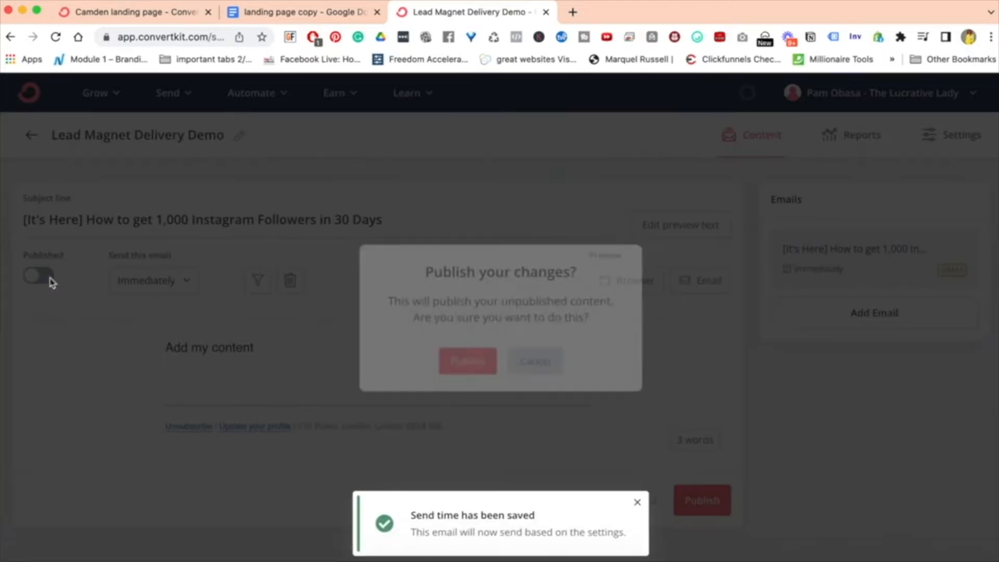
left_click(467, 363)
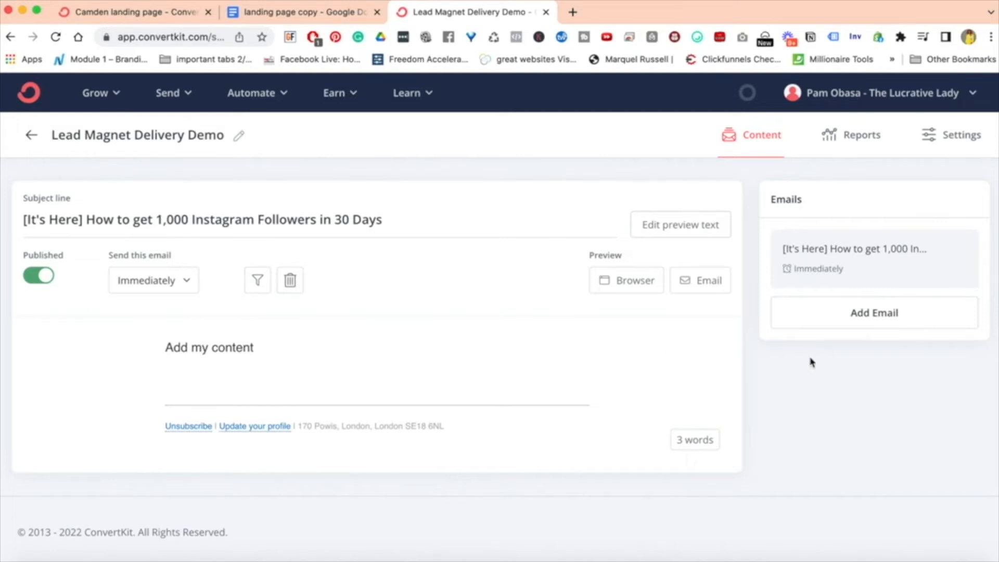
Add three more emails to the Lead Magnet Delivery Demo sequence.
left_click(856, 314)
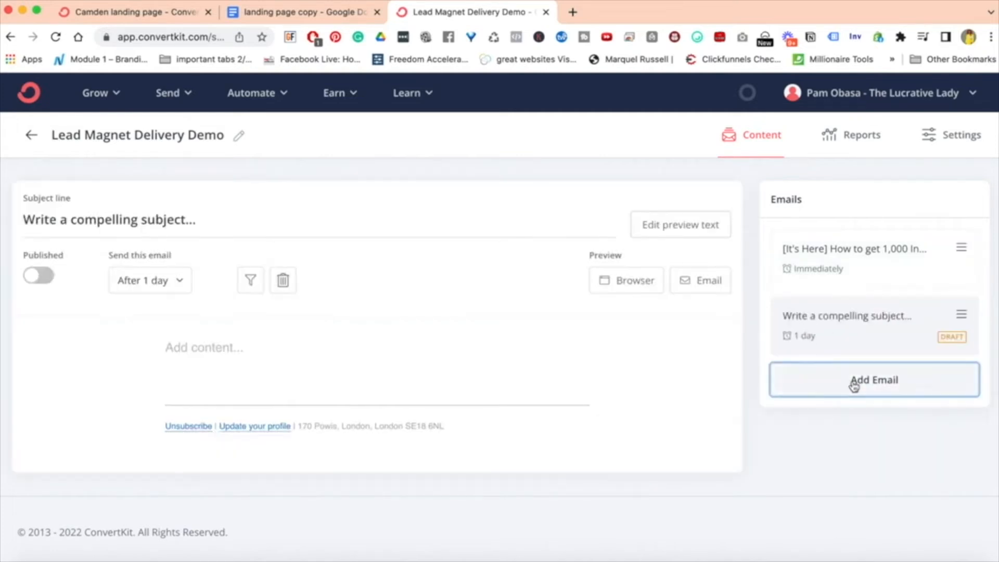
left_click(854, 385)
left_click(851, 445)
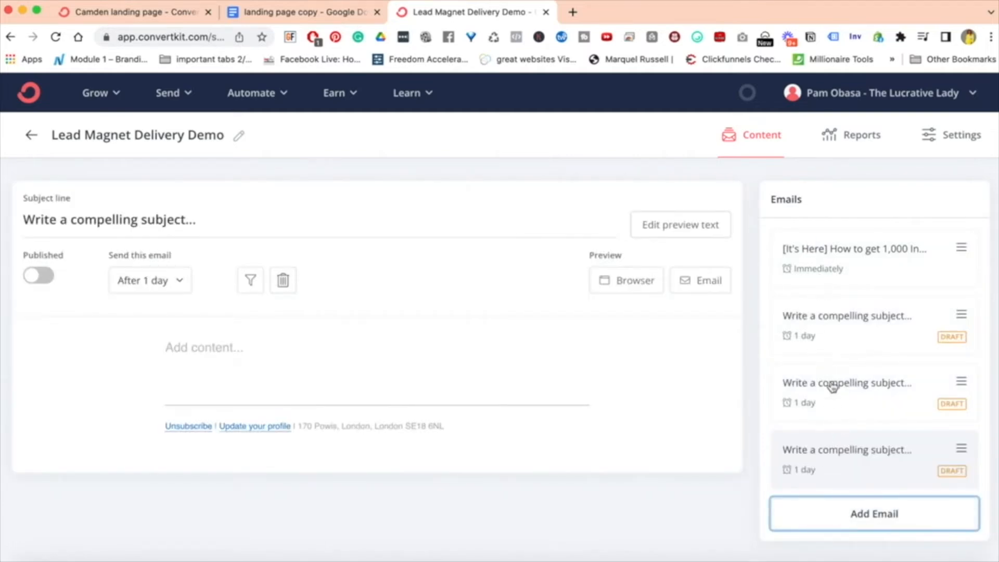
Open the second email of the sequence and try to publish it without any content.
left_click(946, 341)
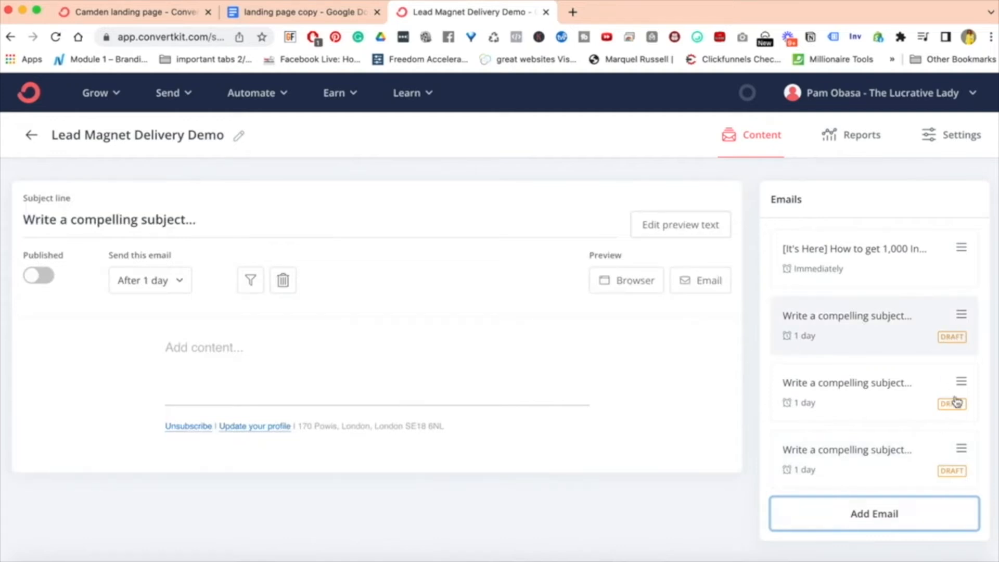
left_click(833, 384)
left_click(832, 336)
left_click(234, 349)
left_click(48, 277)
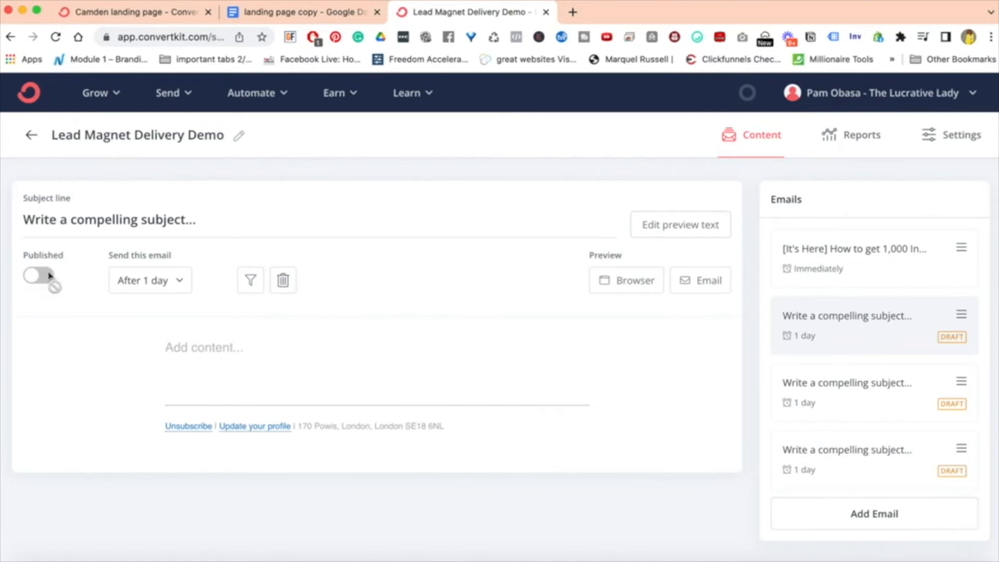
Fill the second email's body with the dummy text "gugifhohofojodjdfo" and publish the email.
left_click(207, 346)
type("gugifhohofojodjdfo")
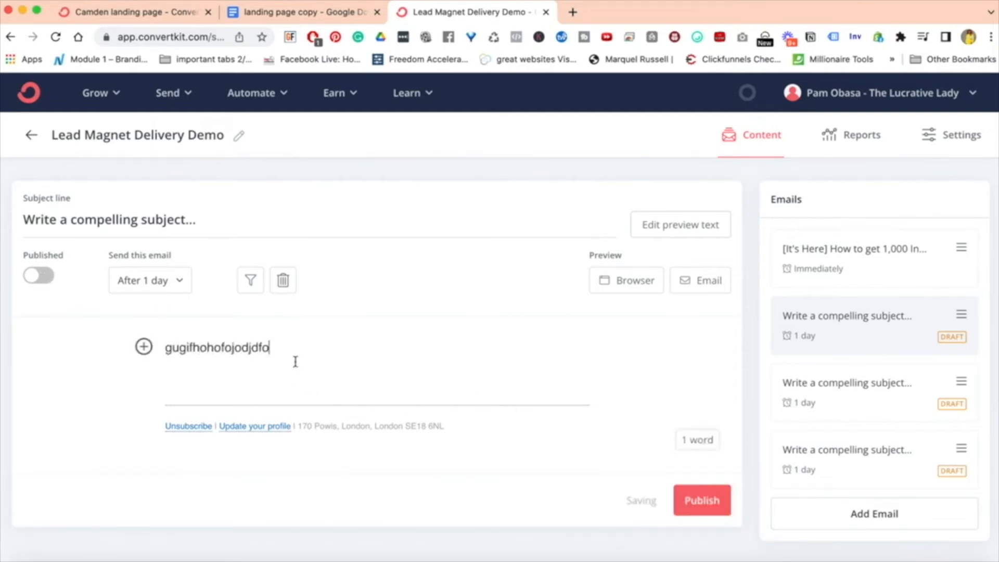
left_click(702, 500)
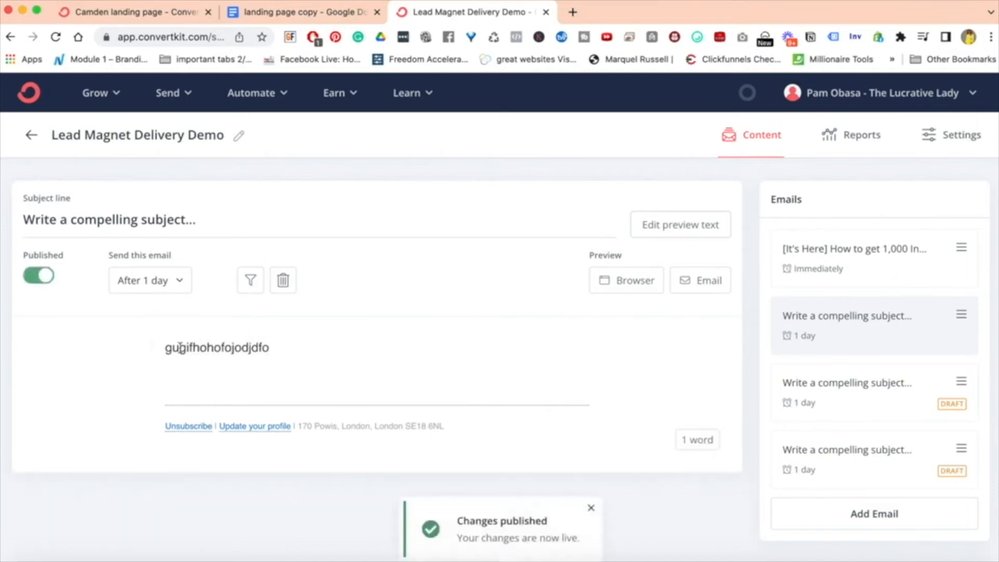
double_click(224, 348)
left_click(358, 360)
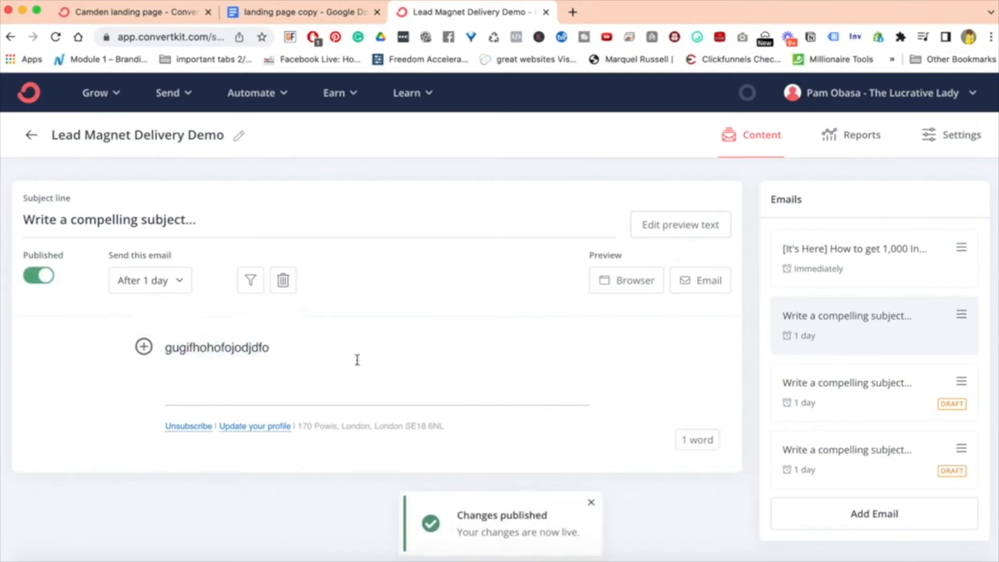